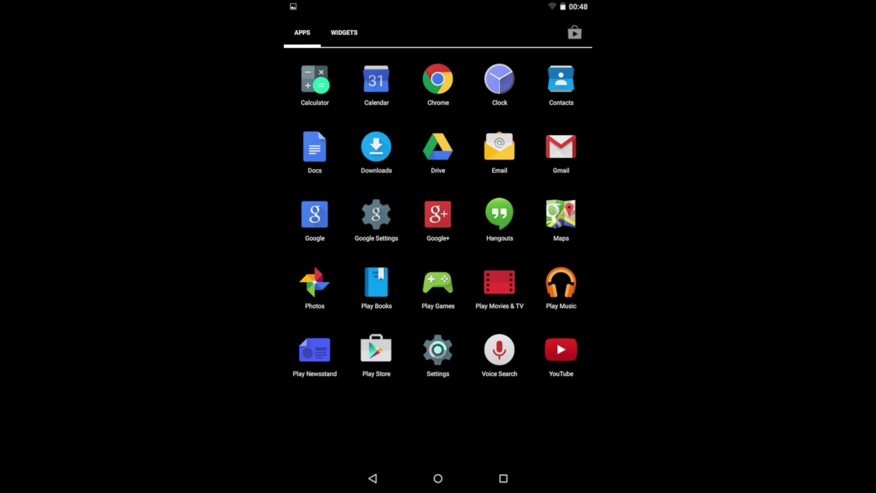
- Launch the Settings app from the app drawer
left_click(438, 351)
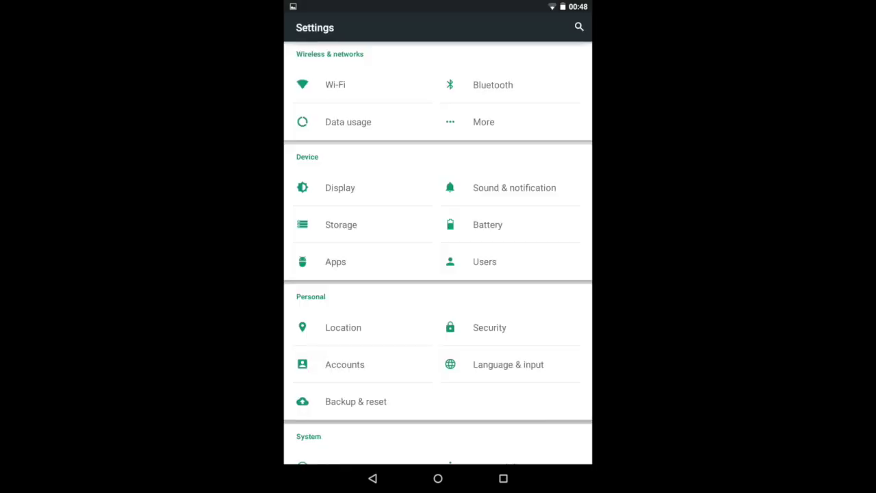
- Open the Storage page under Device to view internal storage usage by category
left_click(341, 225)
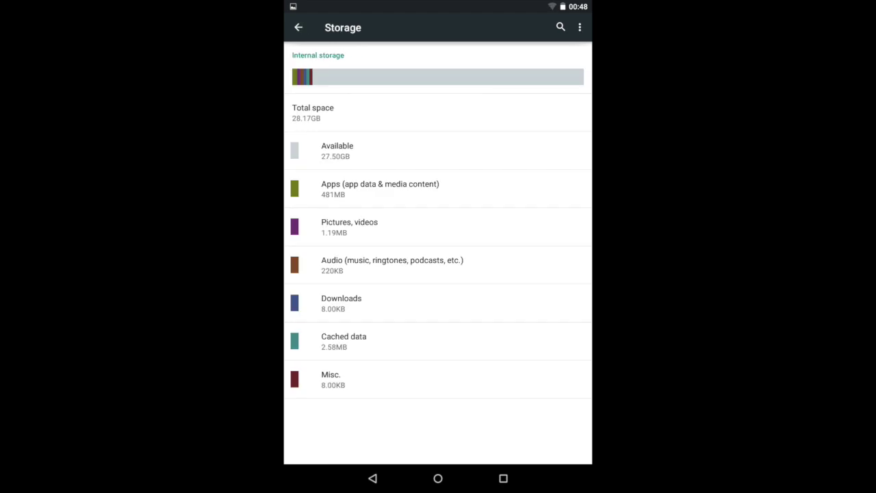